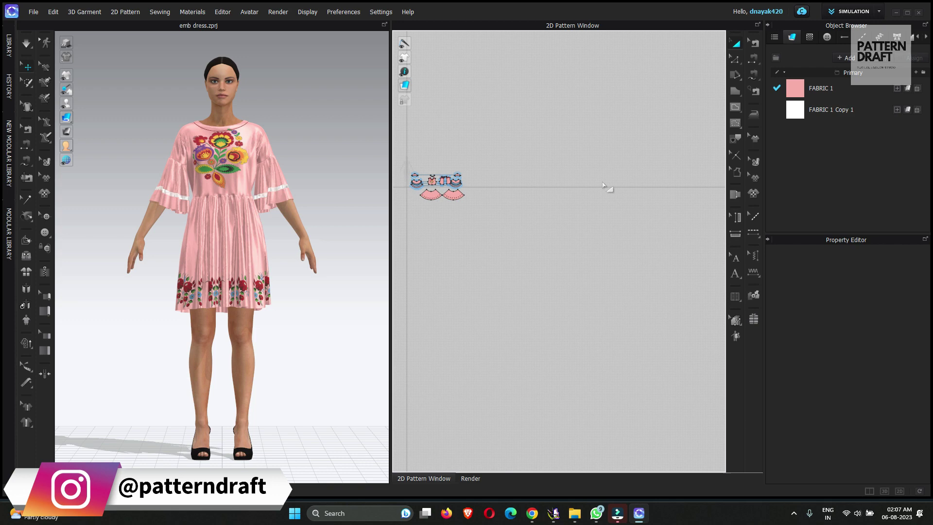
Step: Examine the embroidered dress on the avatar from the front, side and back, up close and at full length
scroll(286, 223, "up", 5)
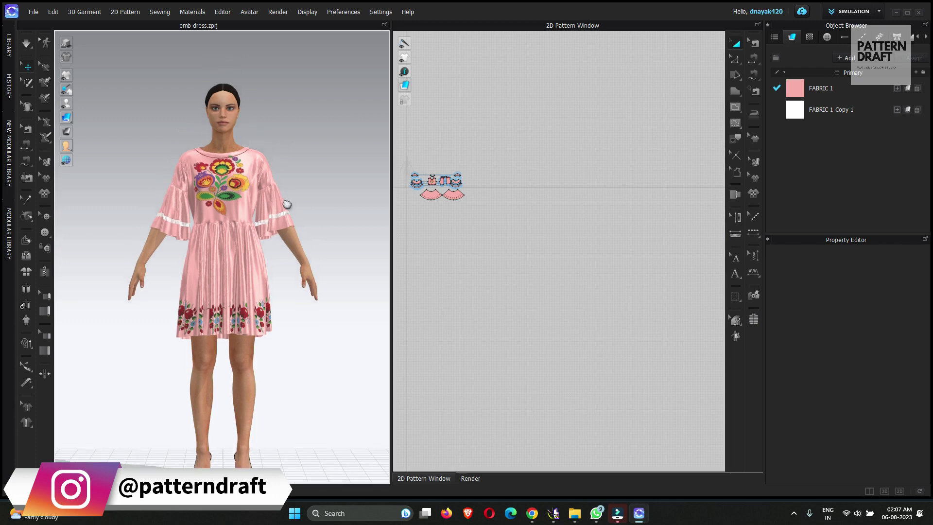
right_click_drag(303, 179, 337, 189)
scroll(330, 171, "up", 3)
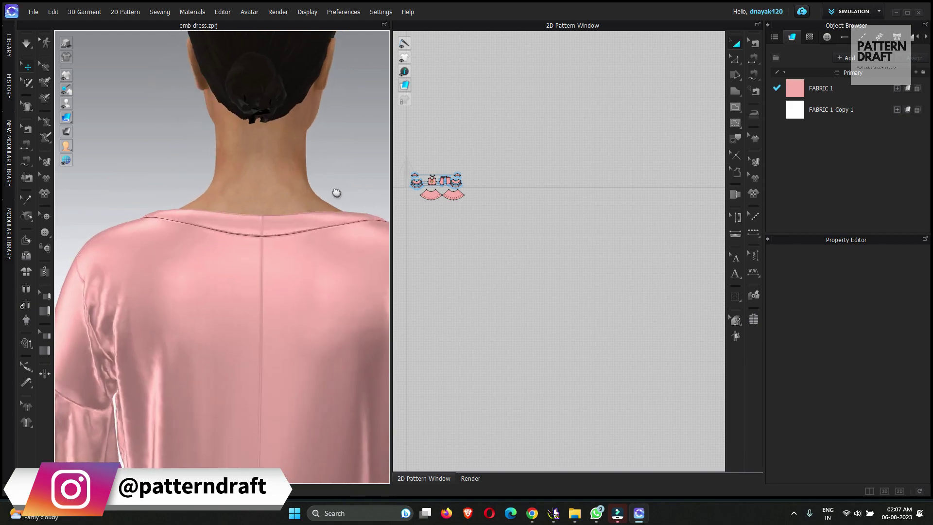
middle_click_drag(337, 190, 306, 168)
scroll(324, 188, "down", 2)
right_click_drag(324, 189, 206, 185)
right_click_drag(306, 241, 195, 272)
scroll(195, 272, "down", 2)
middle_click_drag(194, 272, 194, 251)
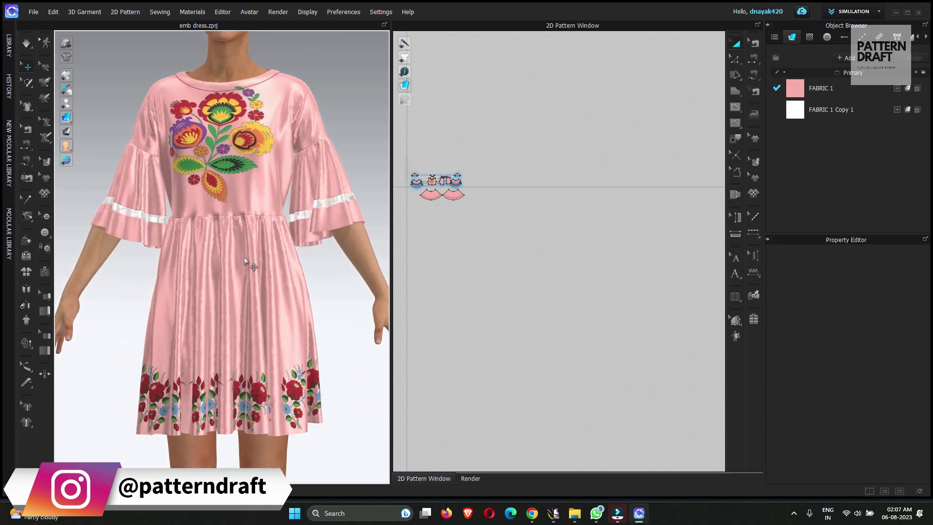
scroll(152, 285, "down", 2)
right_click_drag(152, 285, 271, 285)
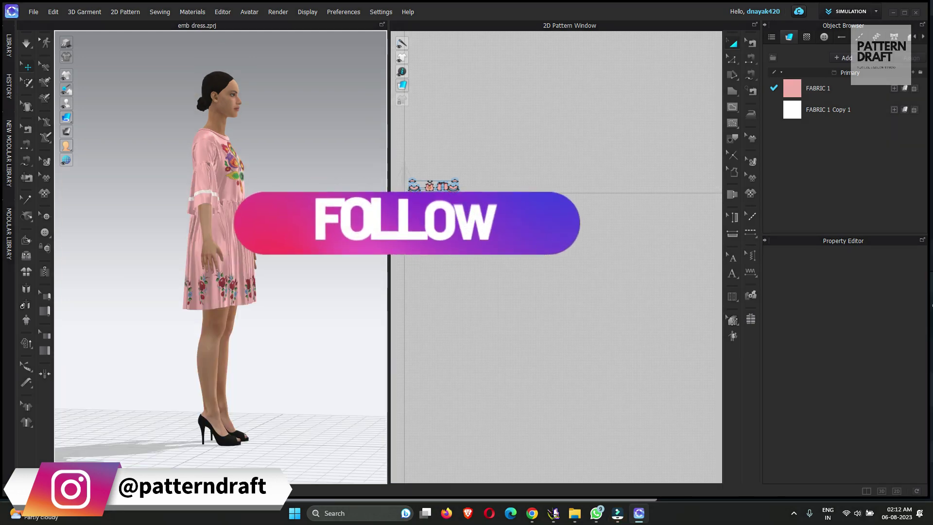
right_click_drag(282, 282, 244, 282)
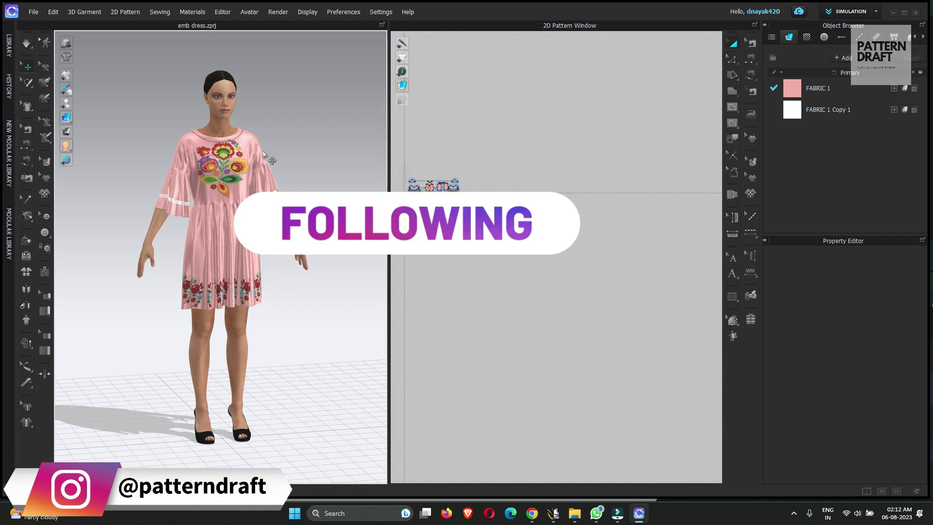
scroll(312, 139, "up", 3)
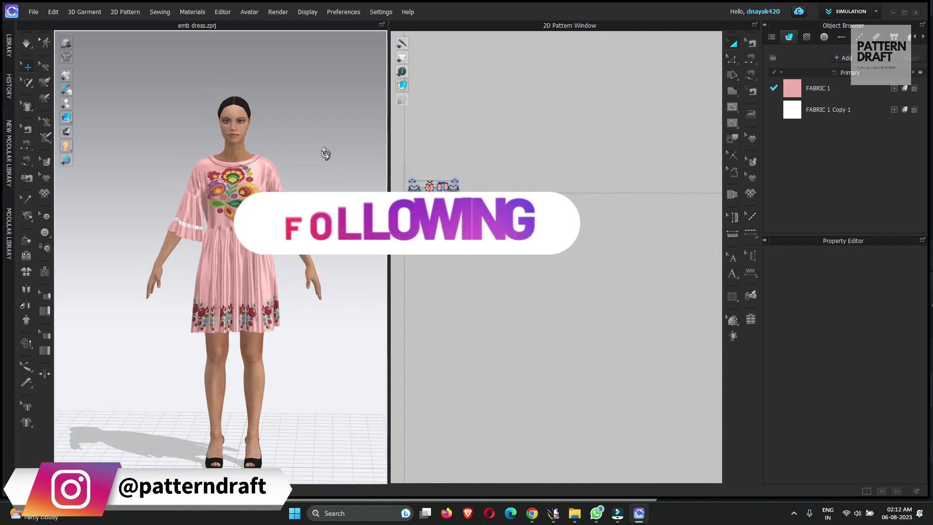
right_click_drag(308, 109, 285, 173)
scroll(285, 173, "up", 3)
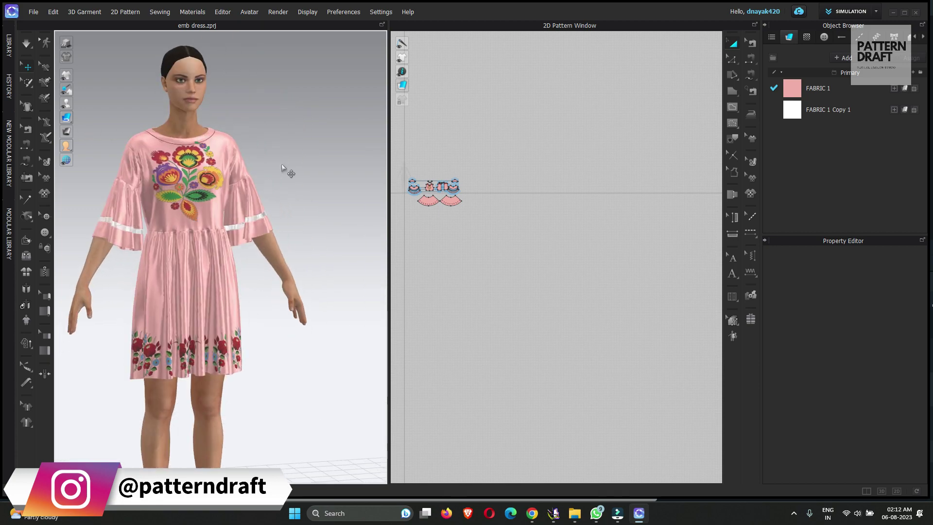
middle_click_drag(285, 173, 327, 149)
scroll(320, 155, "down", 3)
right_click_drag(312, 160, 293, 152)
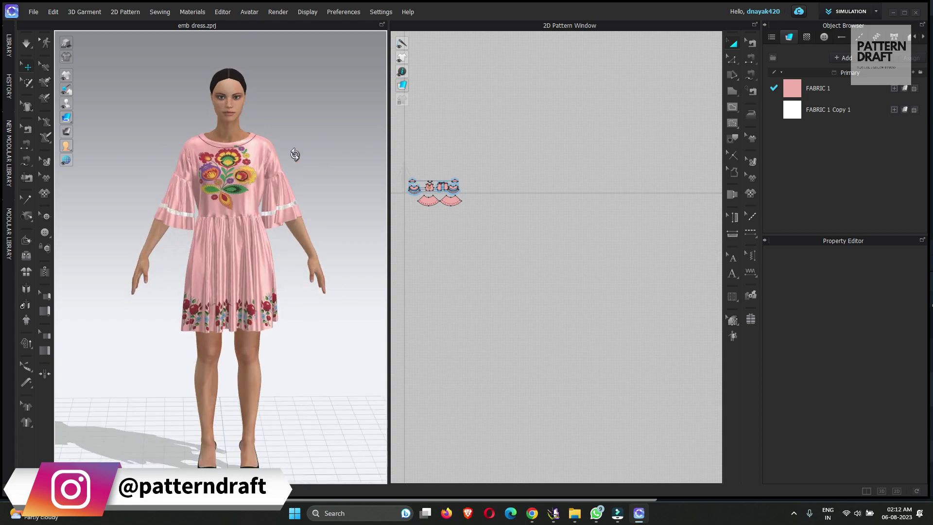
middle_click_drag(293, 152, 302, 130)
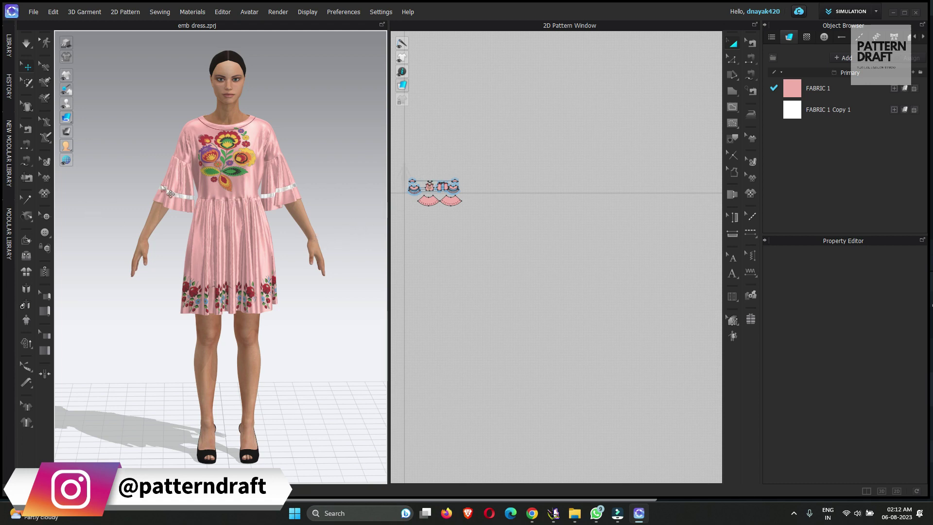
Step: Show the wind controller in the 3D scene and select it to bring up its properties
mouse_move(66, 161)
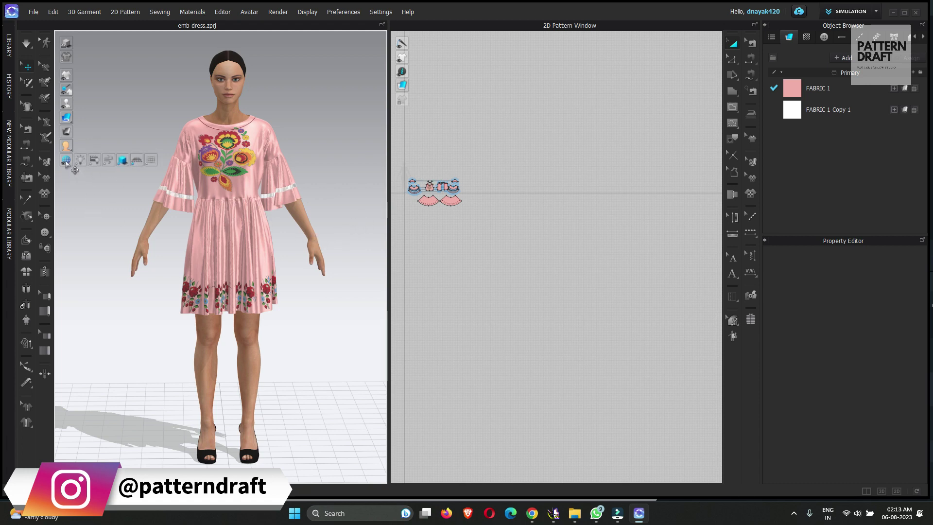
left_click(108, 164)
scroll(174, 263, "down", 3)
right_click_drag(174, 264, 179, 293)
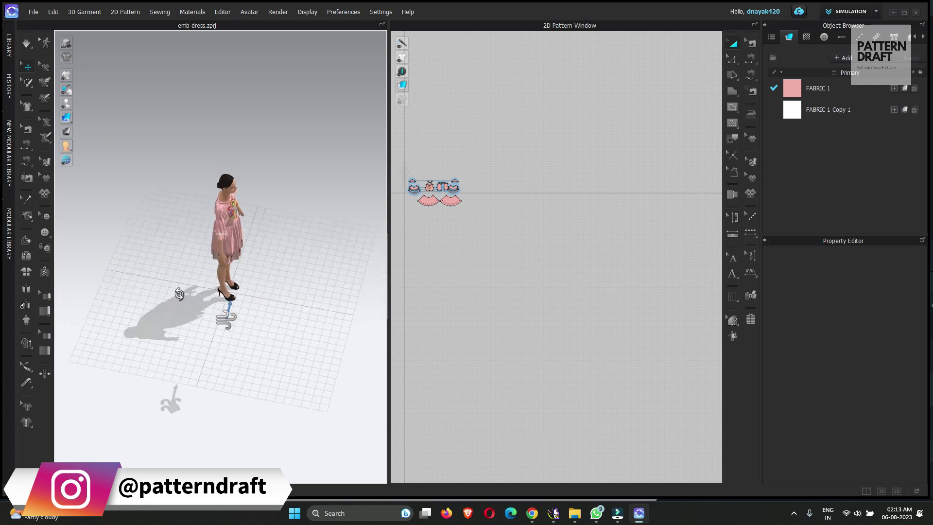
left_click(235, 319)
right_click_drag(302, 291, 297, 266)
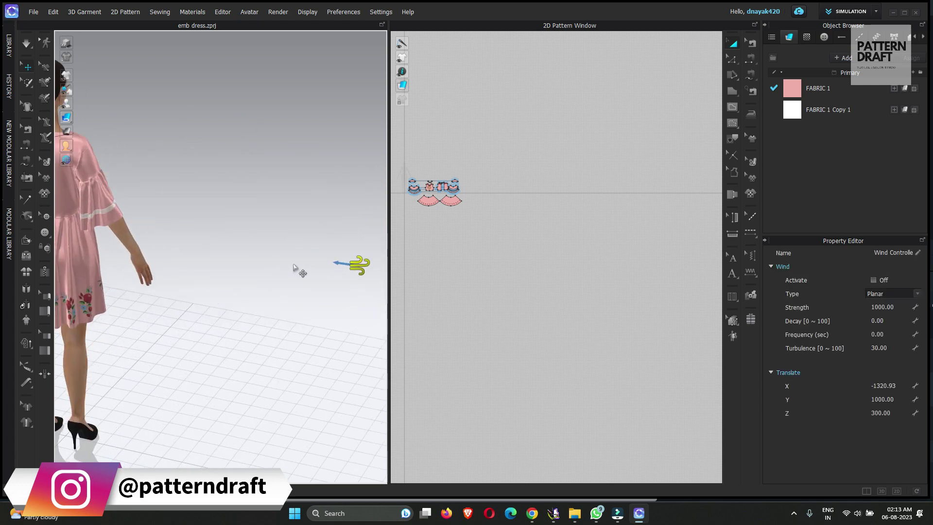
scroll(349, 279, "up", 2)
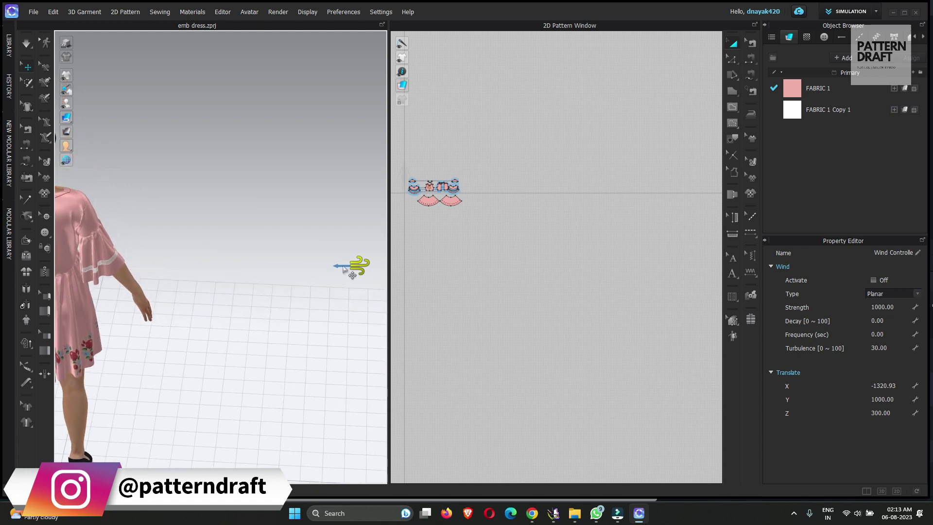
Step: Move the wind controller out in front of the avatar to about Z 1002 and activate the wind
left_click(338, 270)
right_click_drag(339, 269, 320, 191)
left_click(306, 158)
right_click_drag(306, 158, 178, 272)
left_click(285, 204)
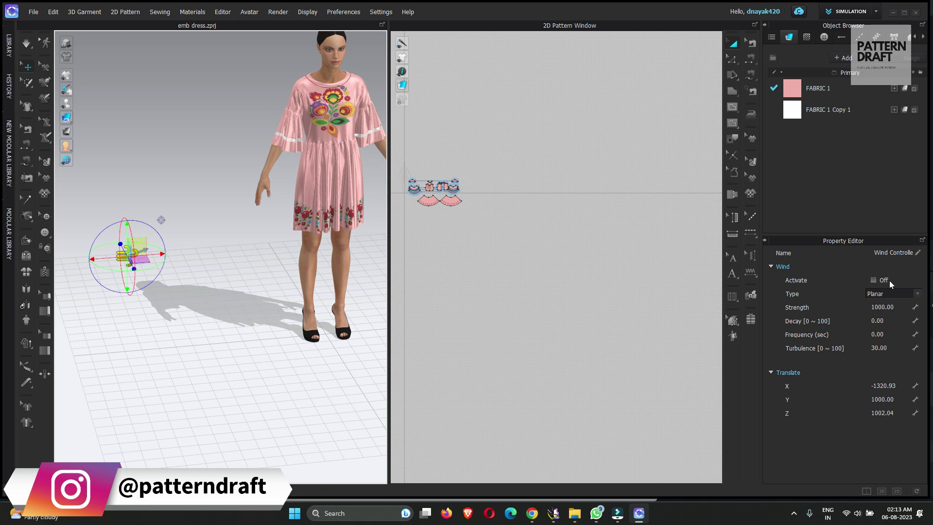
left_click(873, 281)
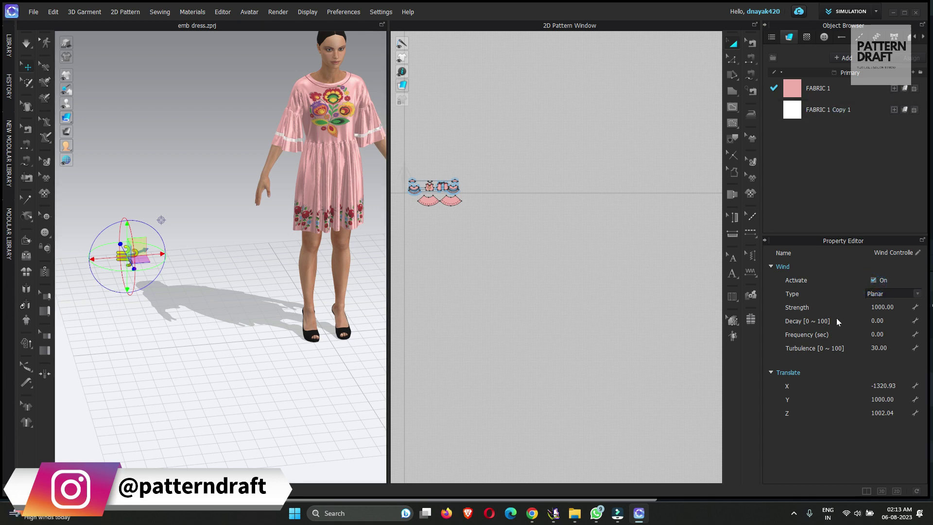
Step: Switch to the Animation workspace and choose Planar as the wind controller's type
left_click(876, 11)
left_click(854, 22)
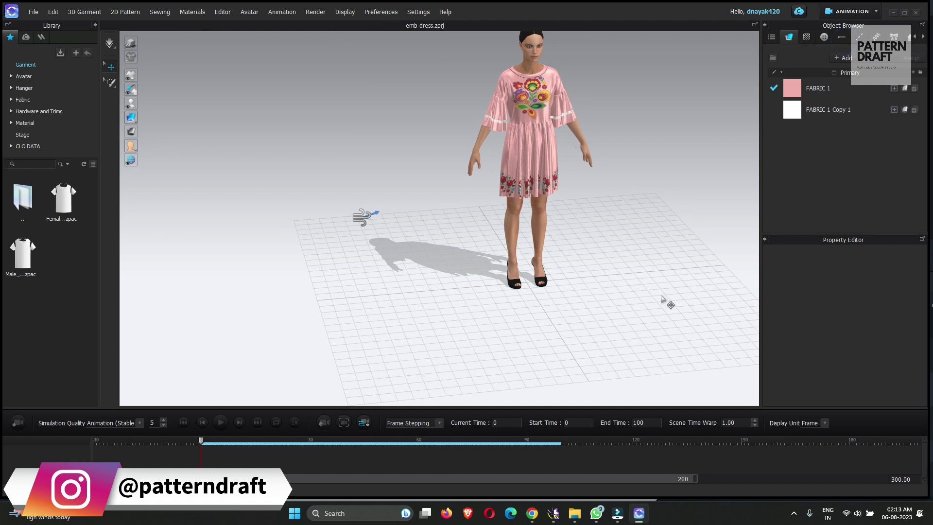
left_click(360, 217)
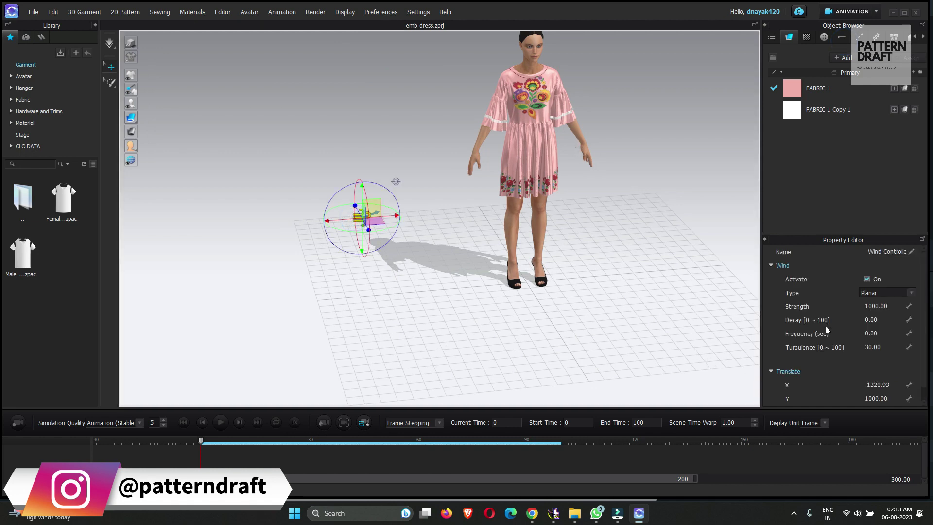
left_click(883, 295)
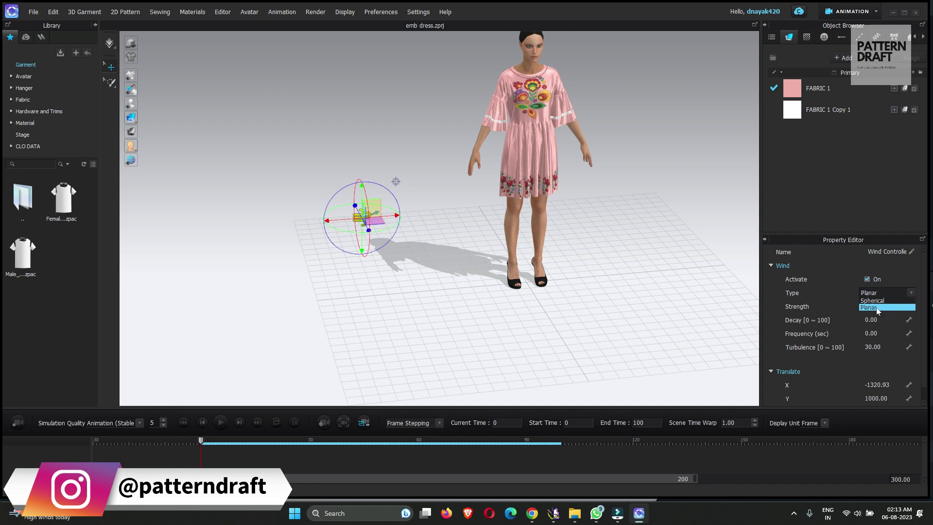
left_click(877, 307)
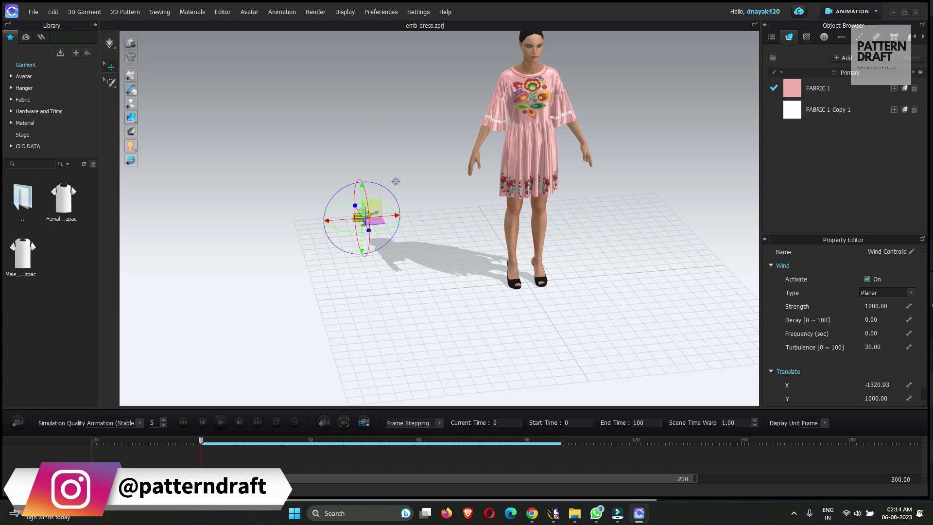
scroll(871, 357, "down", 1)
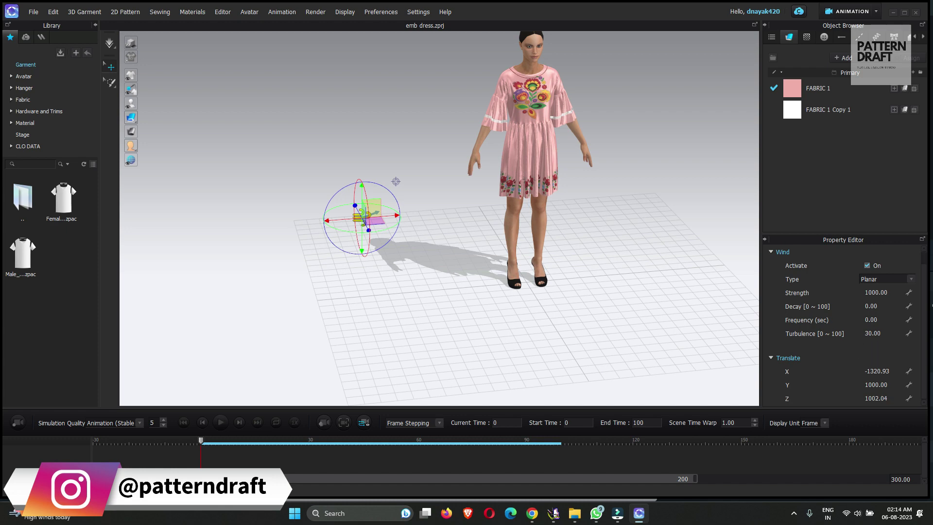
right_click_drag(449, 276, 375, 287)
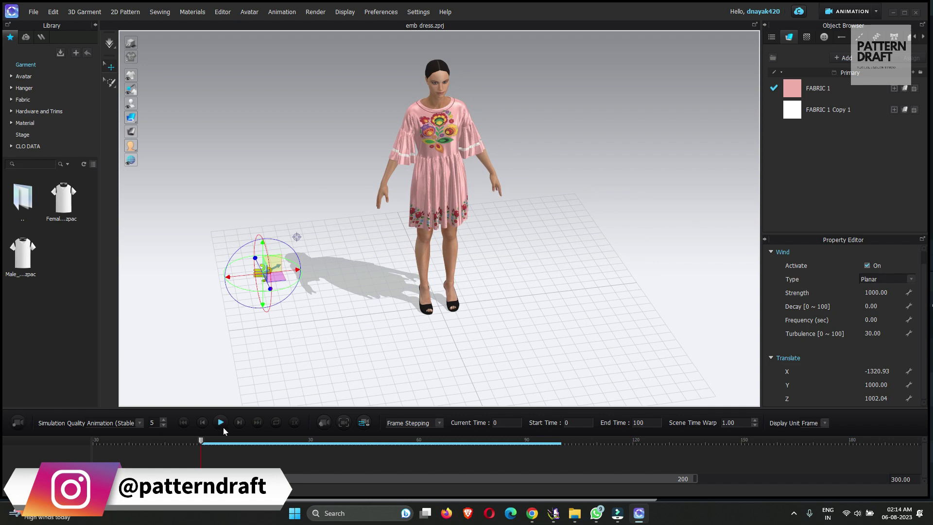
Step: Record about 13 frames of the dress blowing in the wind and play the recording from the start
left_click(16, 425)
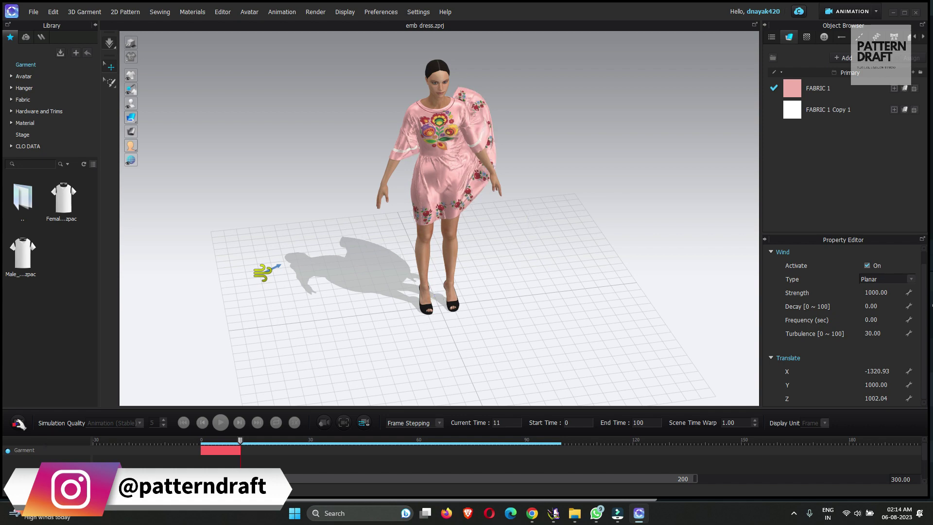
left_click(22, 431)
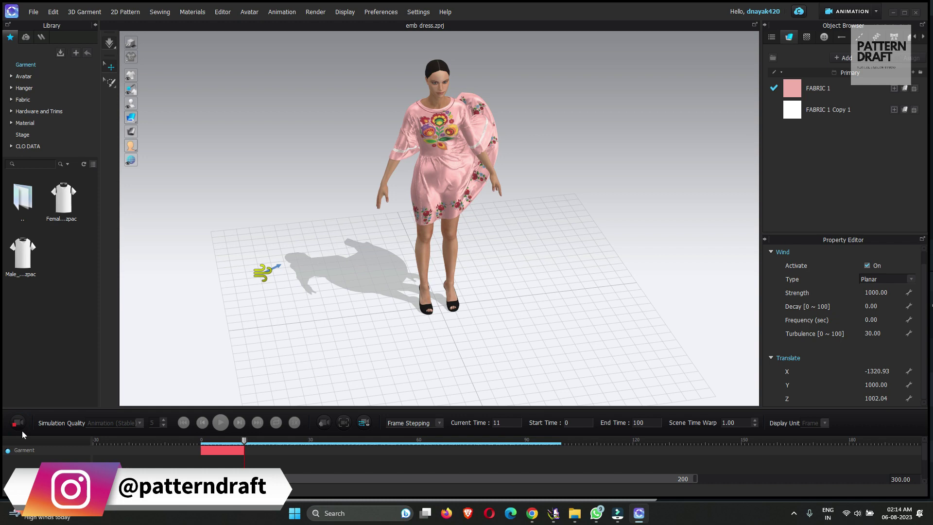
left_click(21, 430)
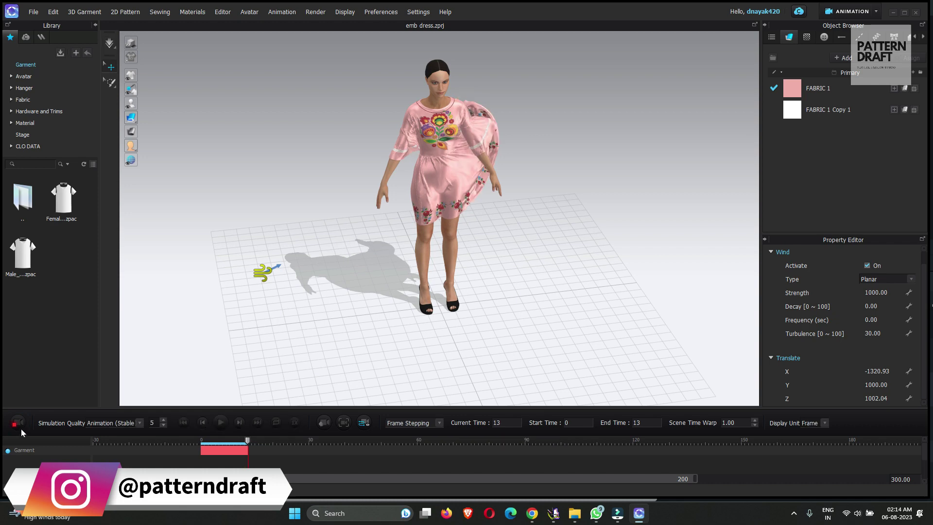
left_click(185, 421)
left_click(220, 426)
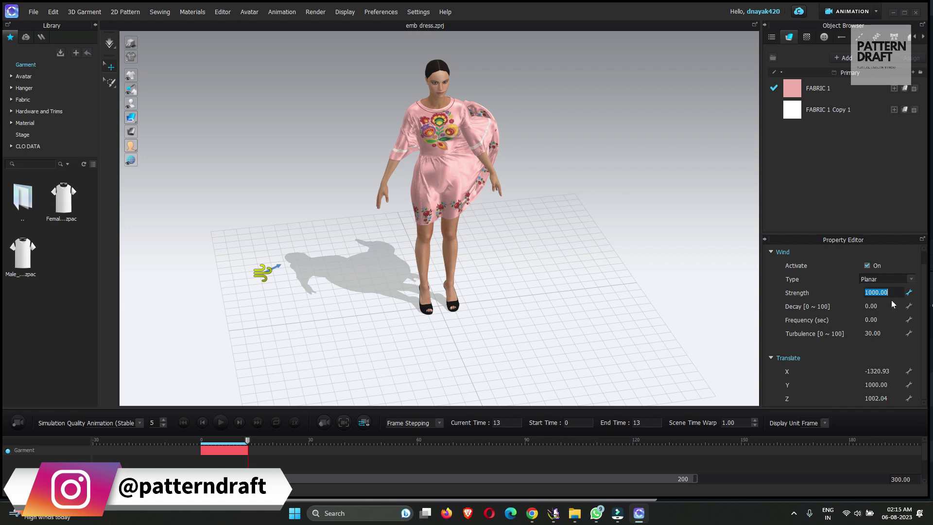
Step: Set the wind's strength to 500 and its turbulence to 25, and deselect the wind controller
key("Return")
left_click(879, 333)
type("25")
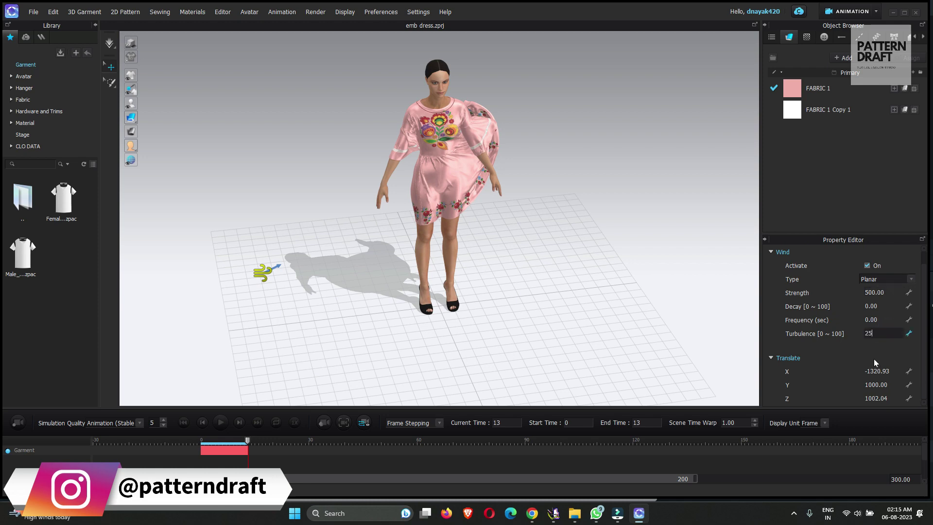
key("Return")
left_click(324, 339)
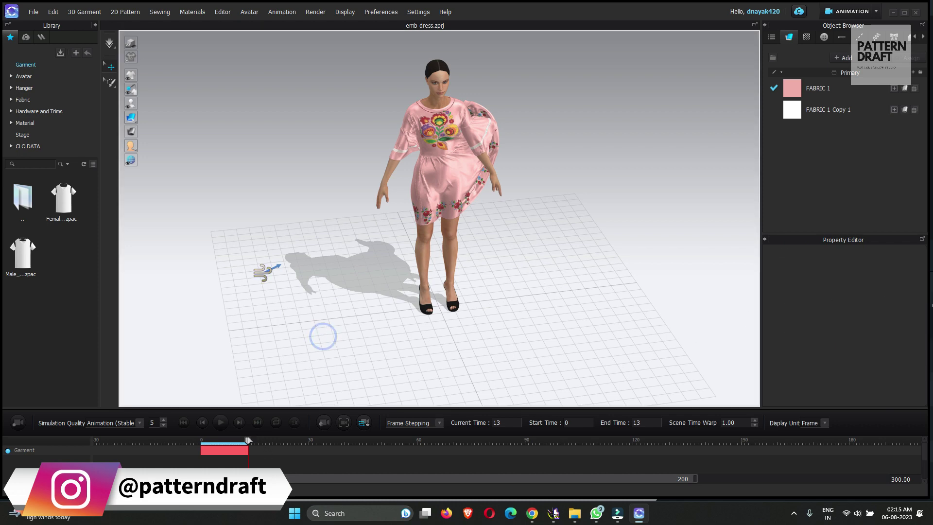
Step: Return to the start of the timeline and record a second garment animation of about 18 frames
left_click_drag(247, 440, 154, 440)
left_click(183, 422)
left_click(17, 424)
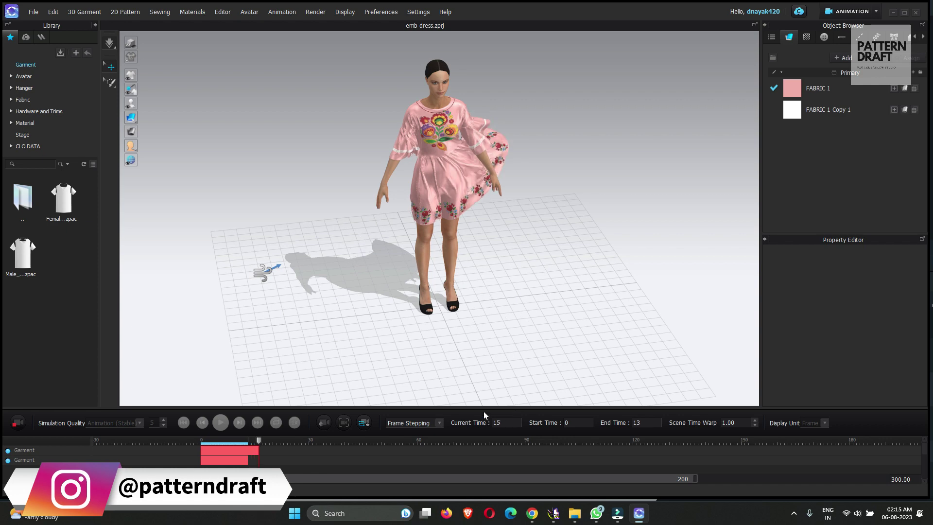
left_click(16, 423)
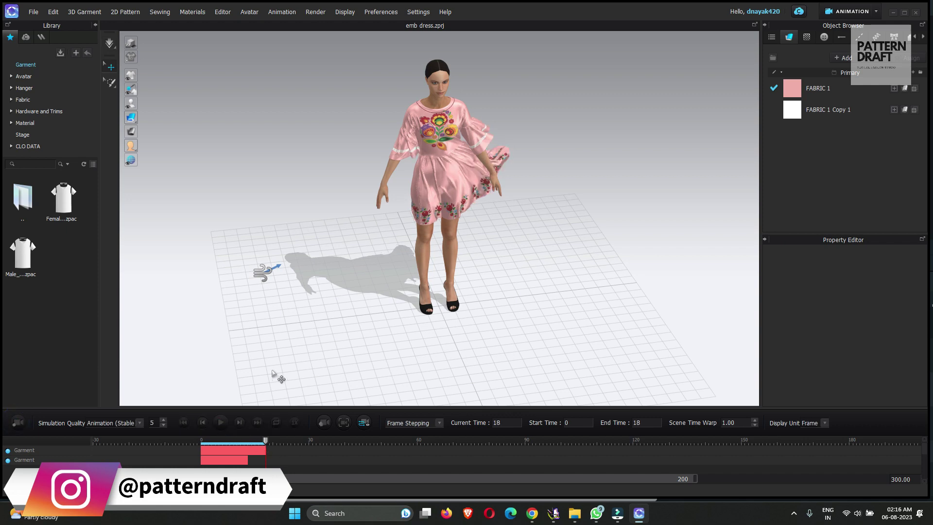
Step: Play the second garment recording from the start and return to the first frame
left_click(202, 422)
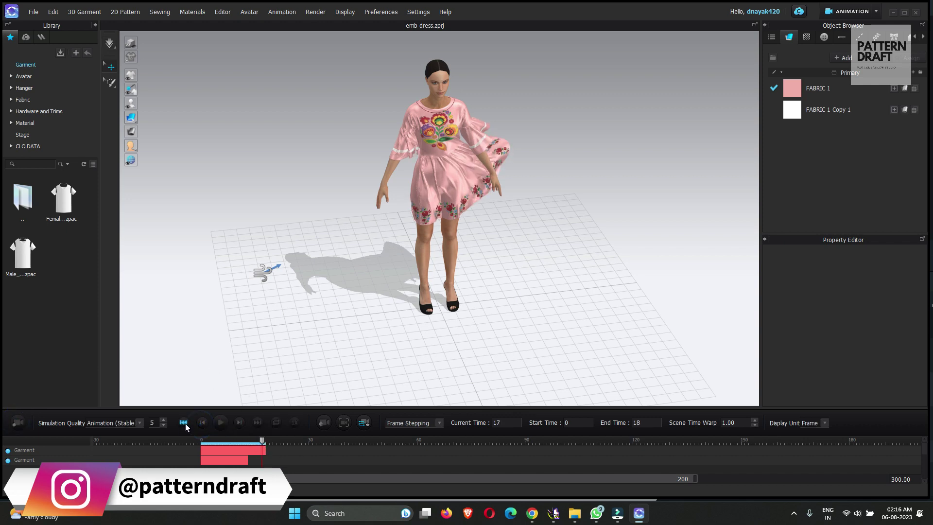
left_click(185, 422)
left_click(222, 421)
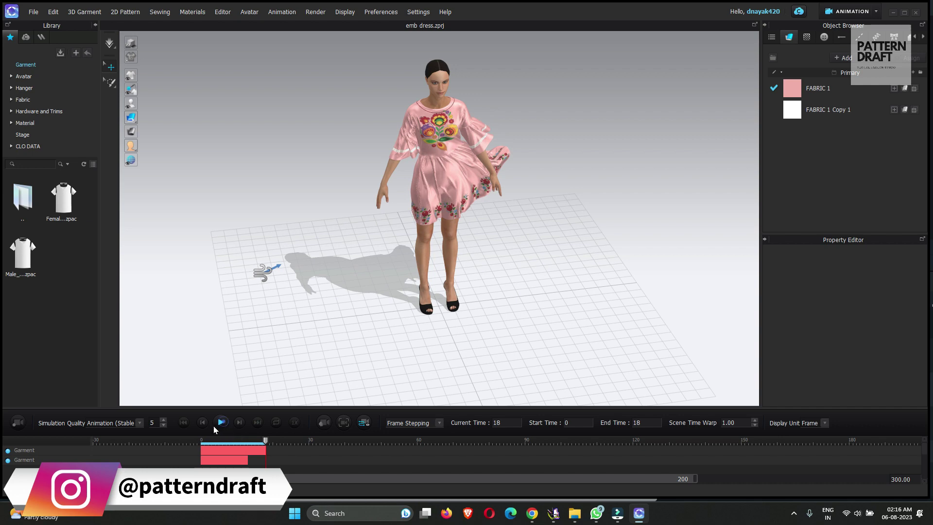
left_click(184, 422)
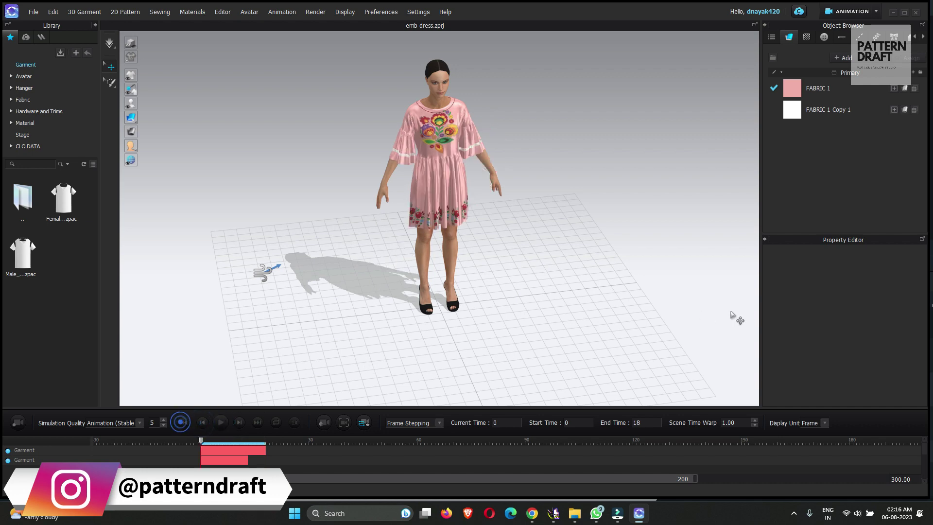
Step: Set the wind controller's strength to 100, turbulence to 20, decay to 5 and frequency to 2 seconds
left_click(265, 272)
double_click(874, 292)
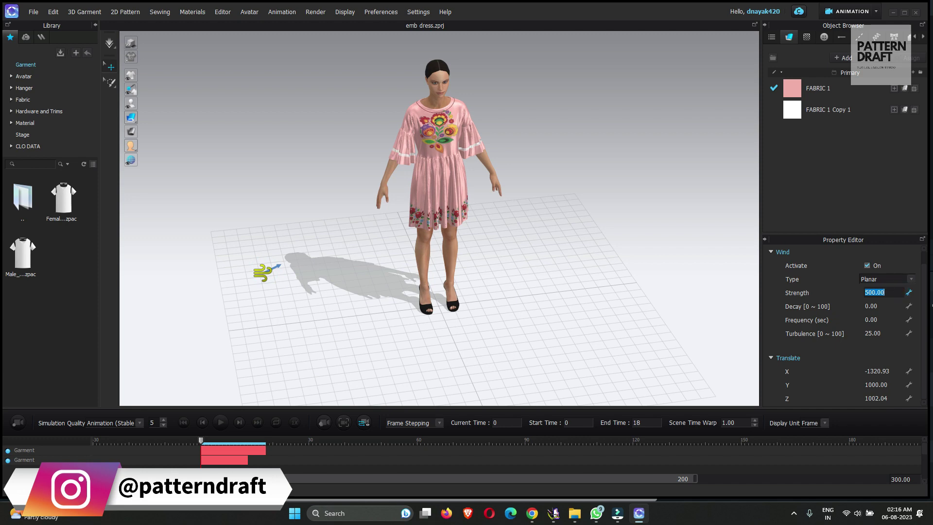
type("100")
double_click(885, 333)
type("20")
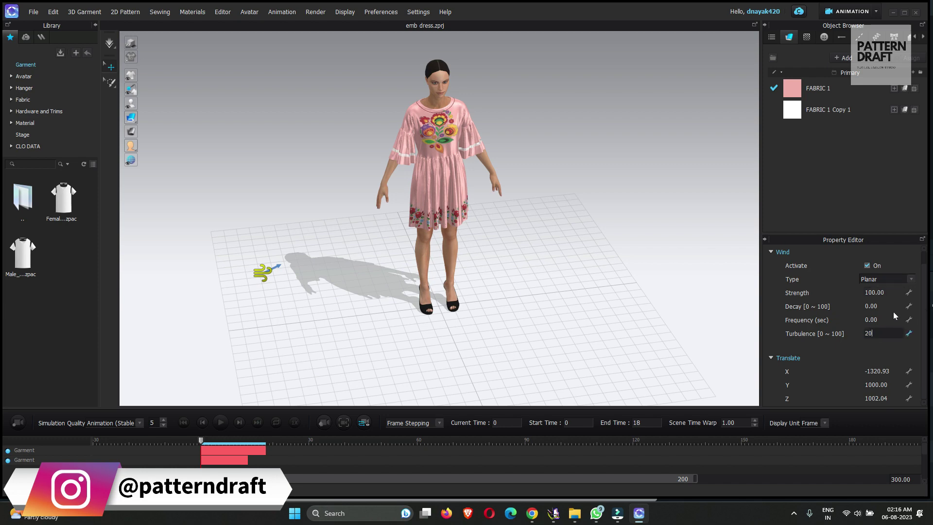
double_click(889, 306)
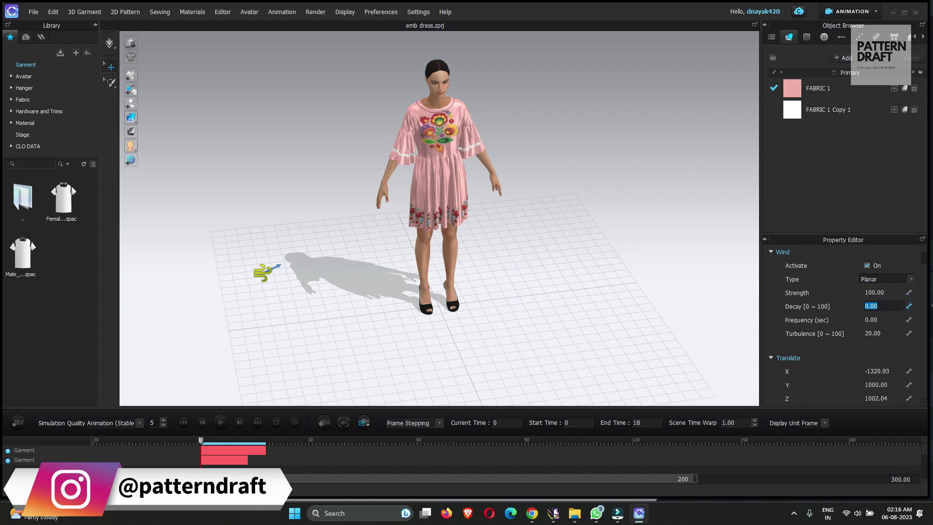
type("5")
double_click(887, 319)
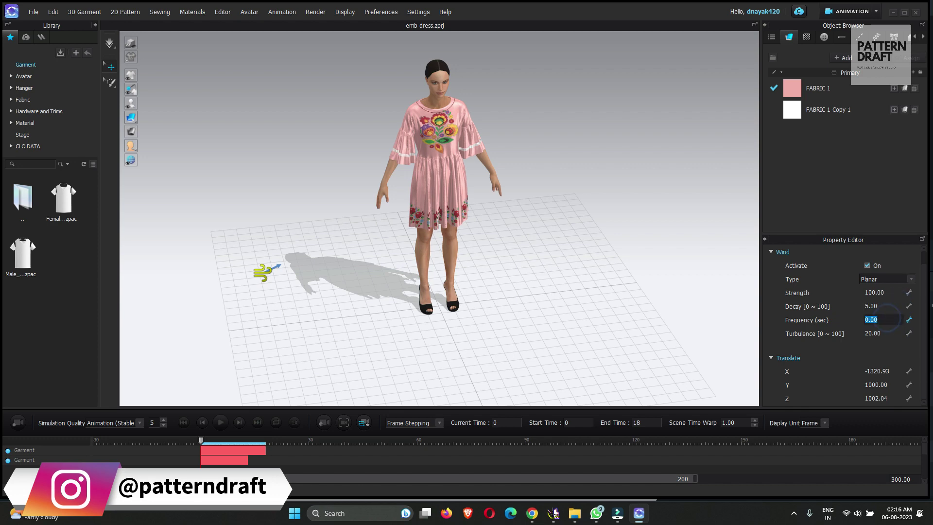
type("2")
left_click(824, 349)
Step: Delete the two earlier garment recordings and record a new garment animation of about 61 frames, viewing the avatar from the front
left_click(234, 457)
left_click(248, 460)
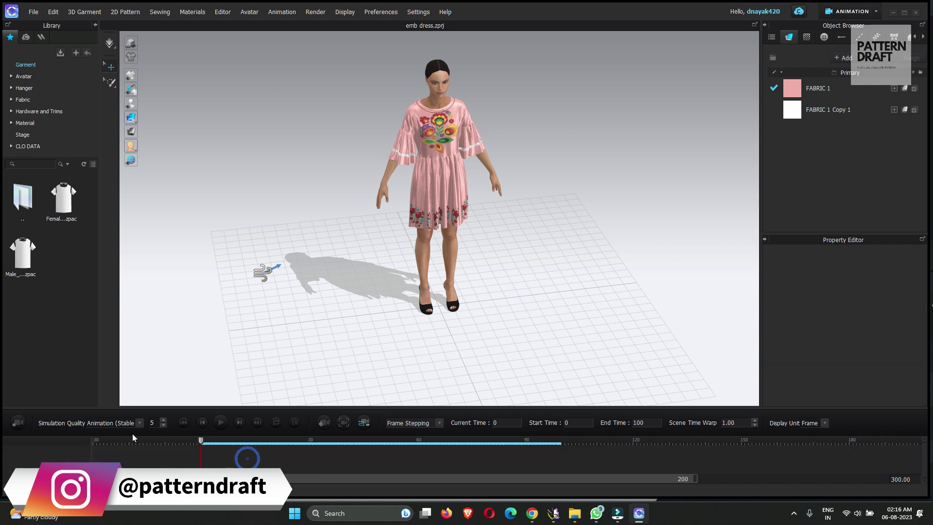
left_click(17, 422)
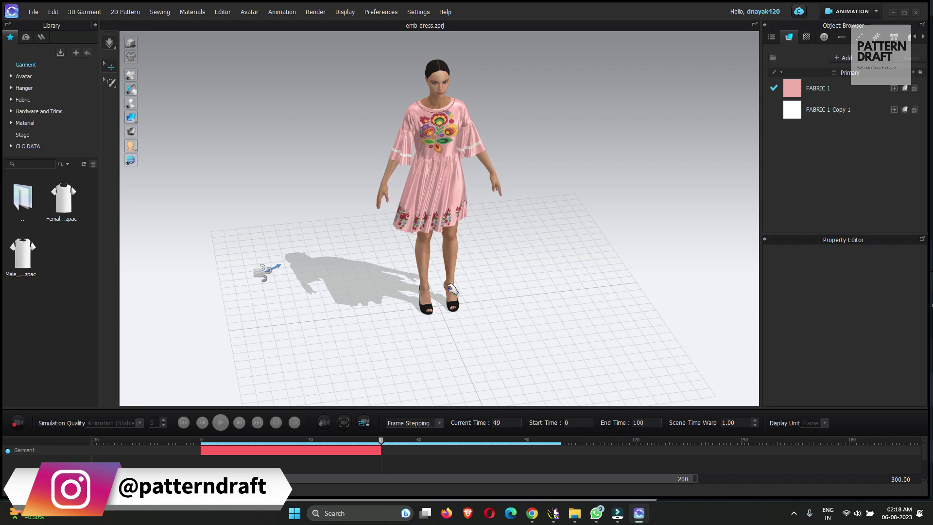
key("2")
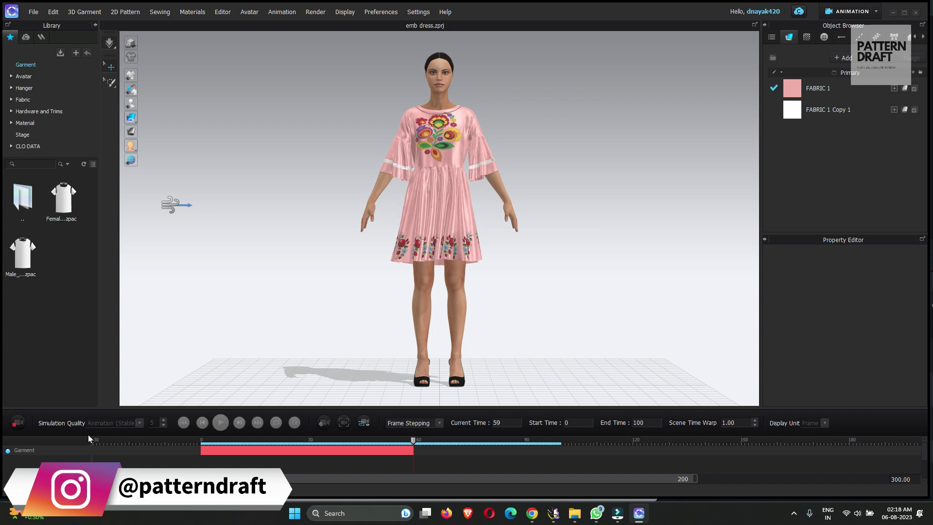
left_click(18, 422)
Step: Scrub back through the new garment recording, return to its start and play it
right_click_drag(371, 346, 325, 372)
left_click_drag(419, 440, 171, 439)
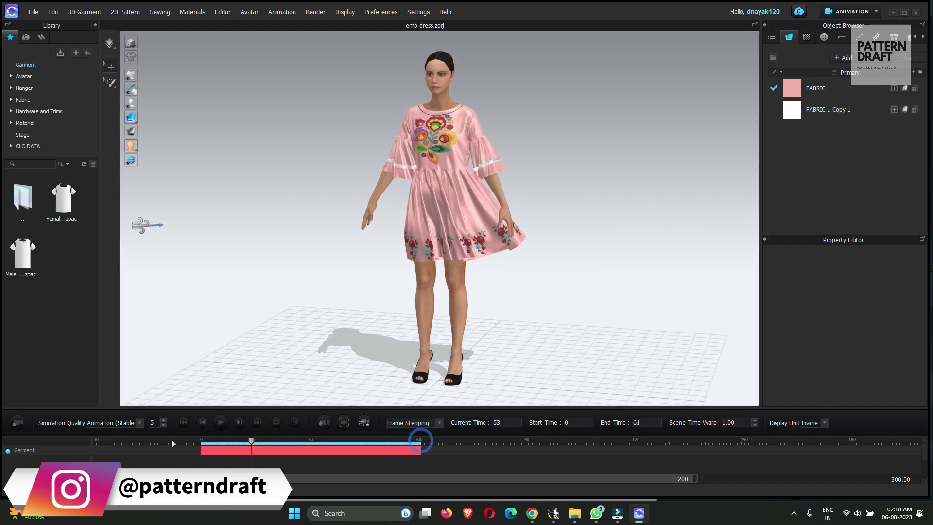
left_click(183, 422)
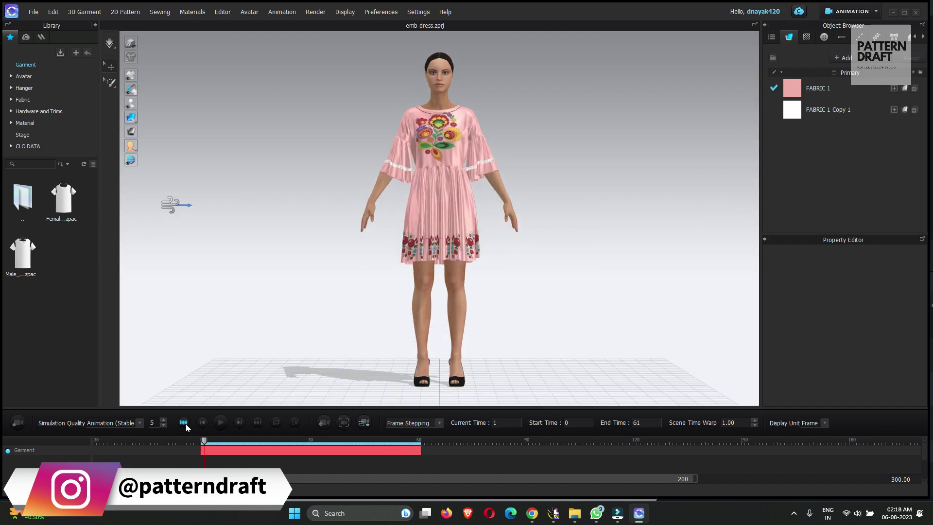
left_click(216, 423)
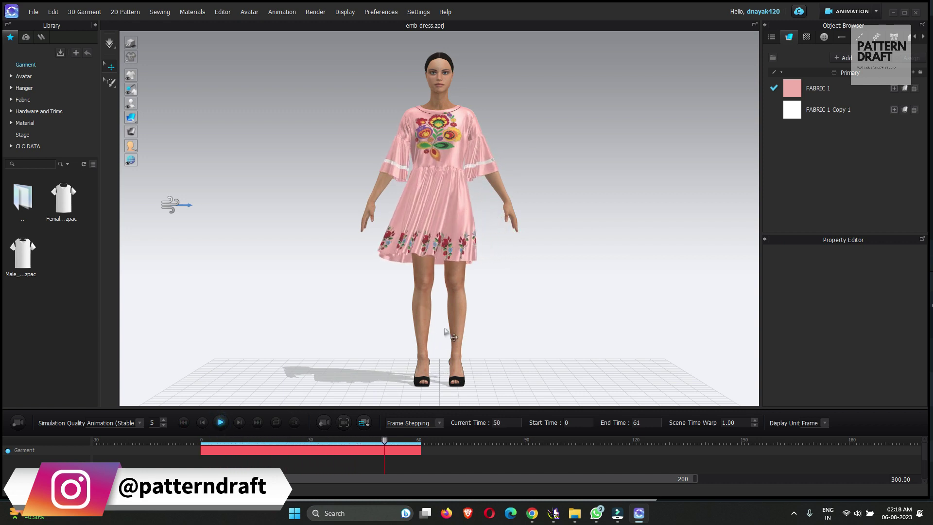
Step: Hide the avatar and play the garment recording again with only the dress shown
key("shift+a")
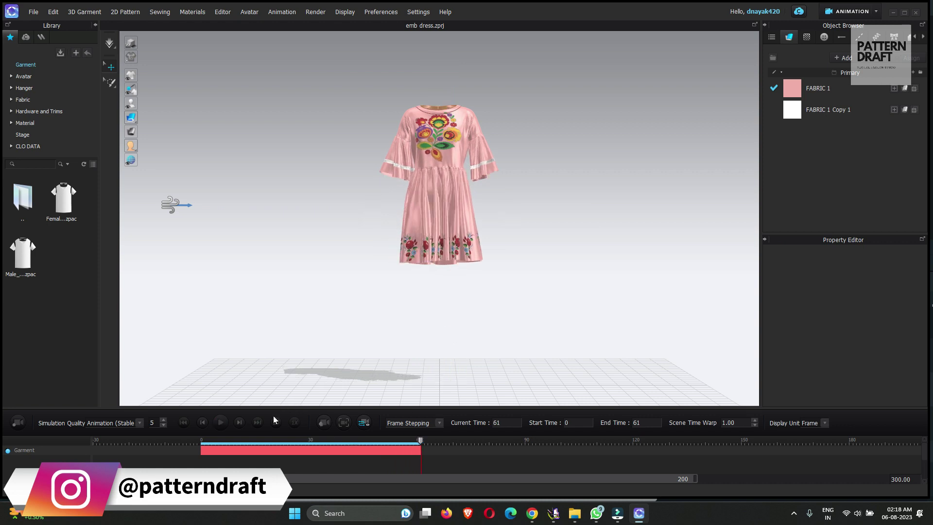
left_click(203, 422)
left_click(221, 421)
middle_click_drag(374, 368, 619, 154)
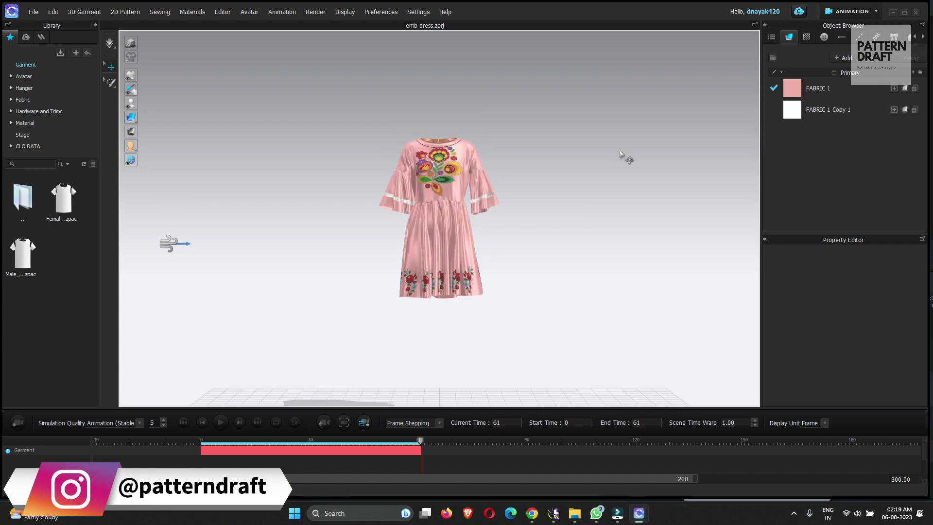